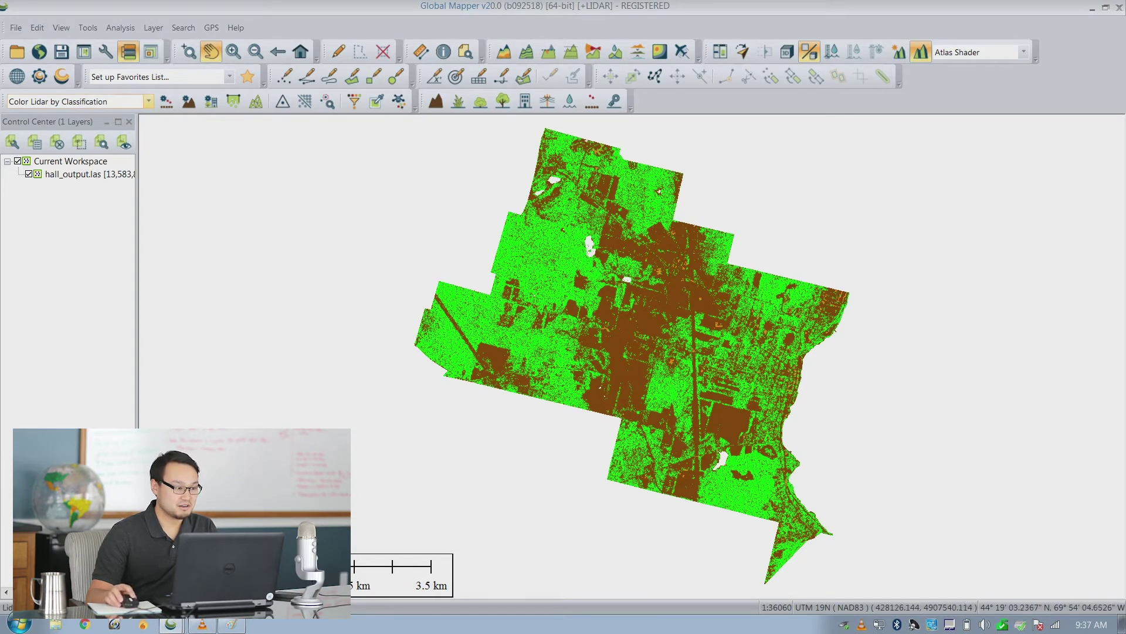
Step: Keep the point cloud colored by classification and zoom to its full extent
click(149, 100)
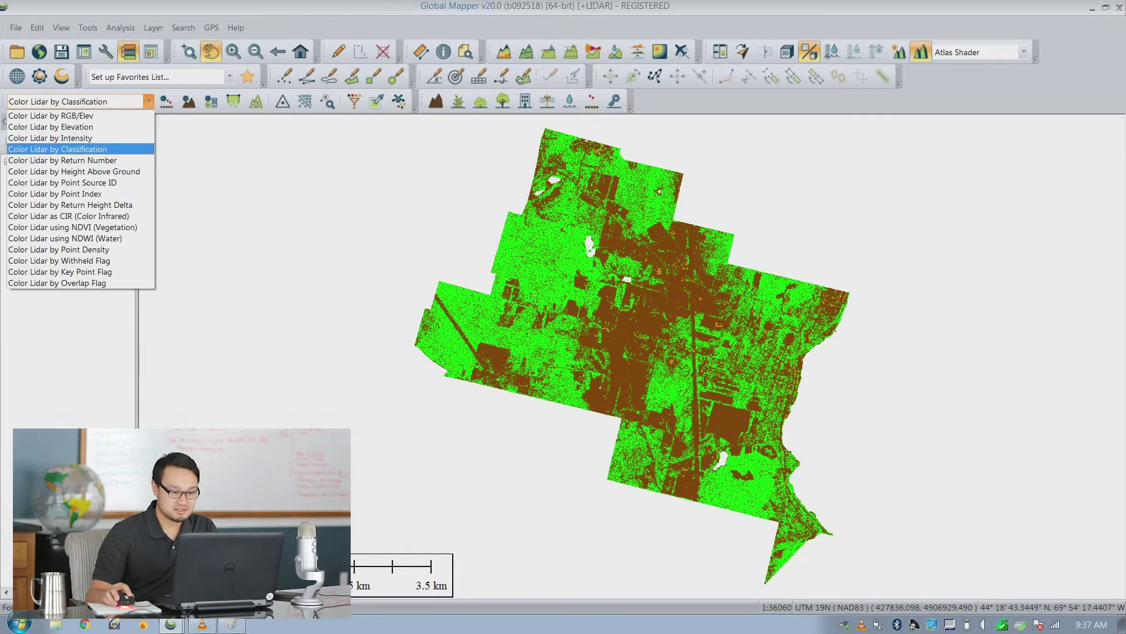
key(Escape)
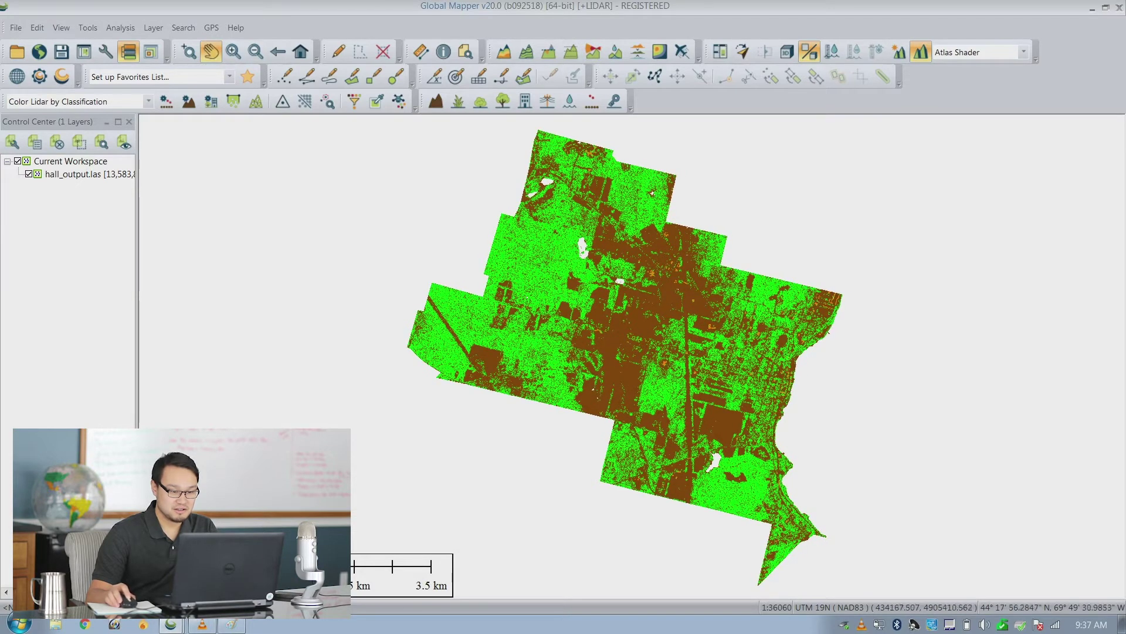
scroll(561, 255, up, 1)
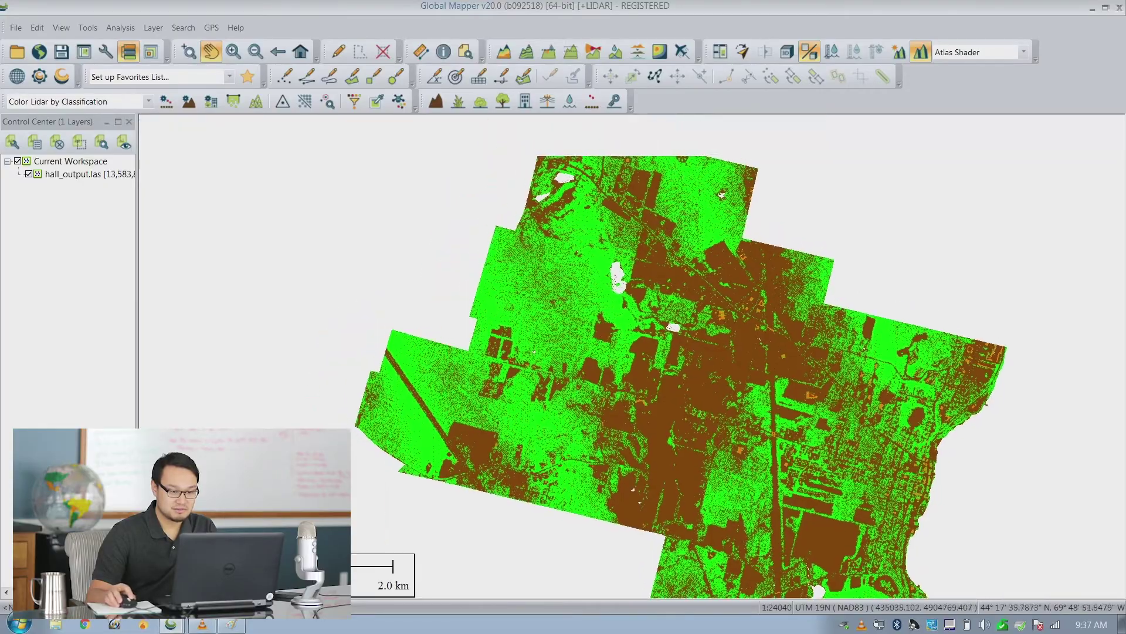
scroll(666, 302, up, 2)
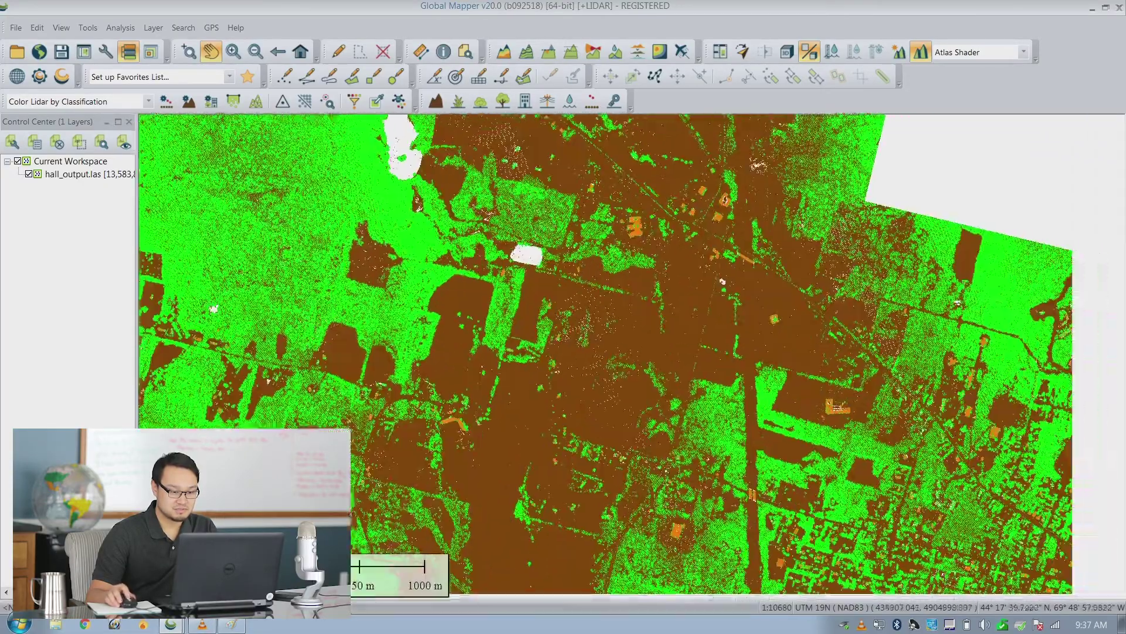
scroll(633, 357, up, 2)
scroll(628, 174, down, 1)
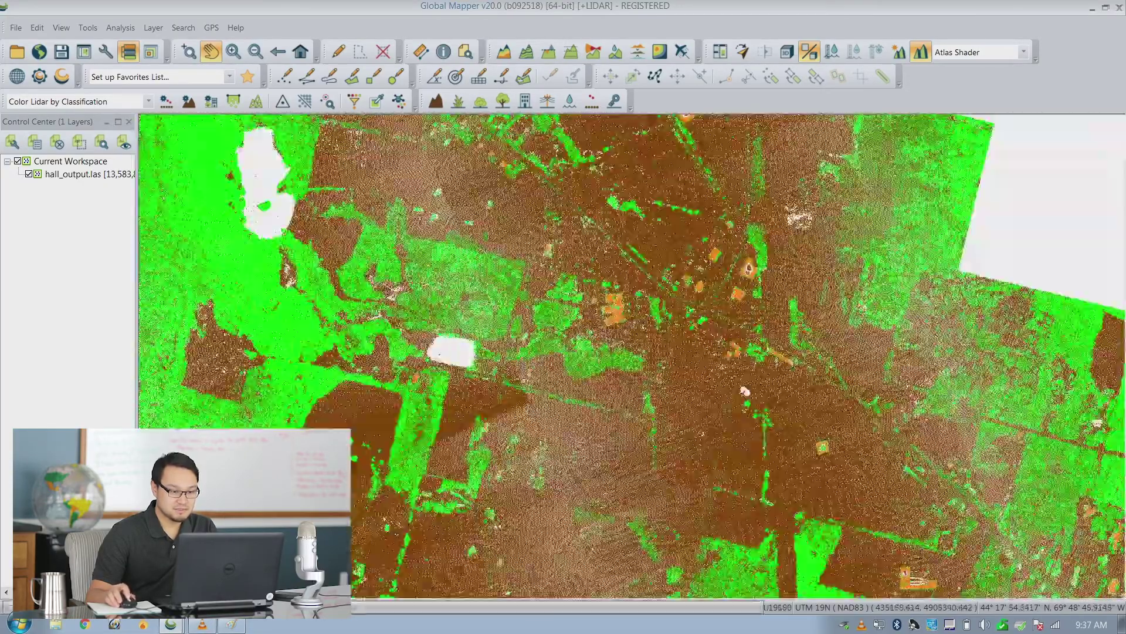
scroll(629, 173, down, 1)
scroll(628, 174, down, 1)
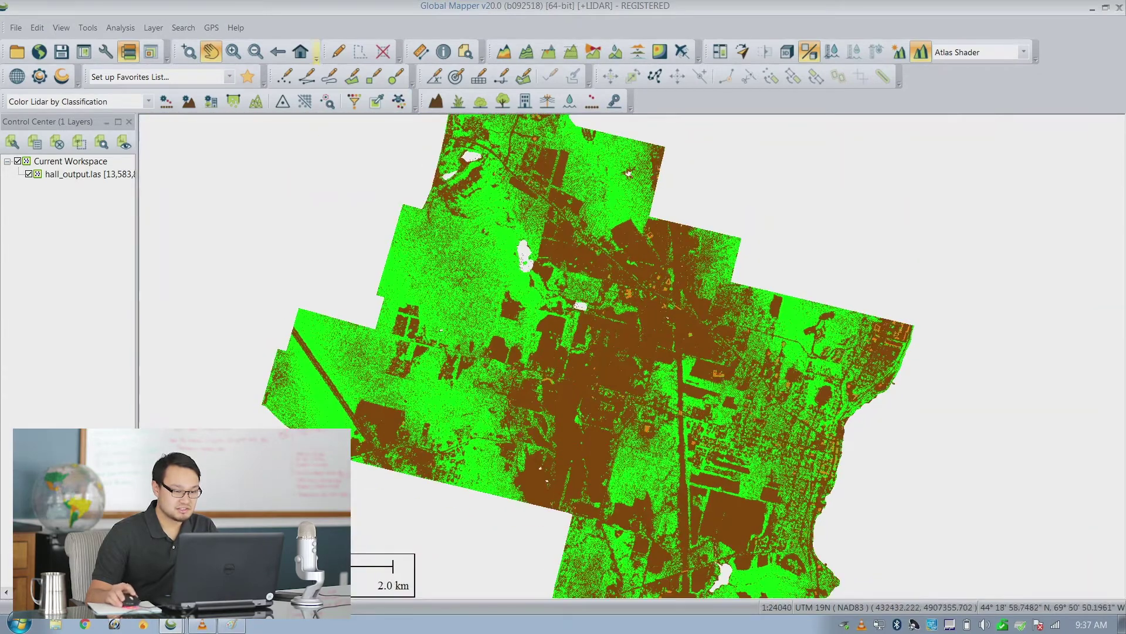
click(300, 51)
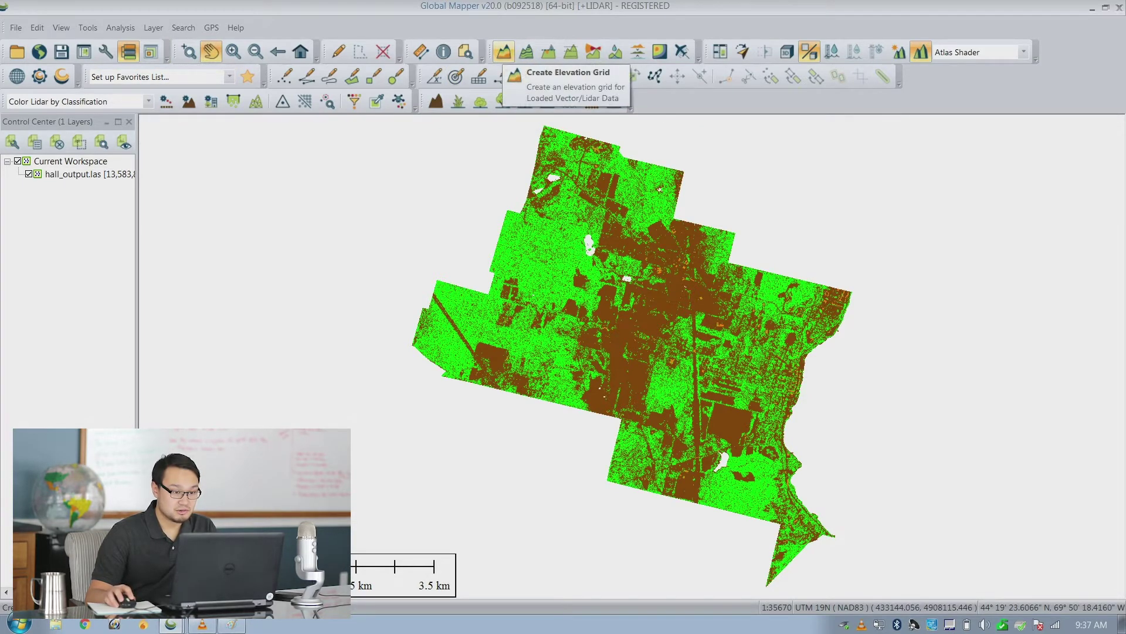
Step: Create a Classification Codes grid from the hall_output.las point cloud
click(504, 53)
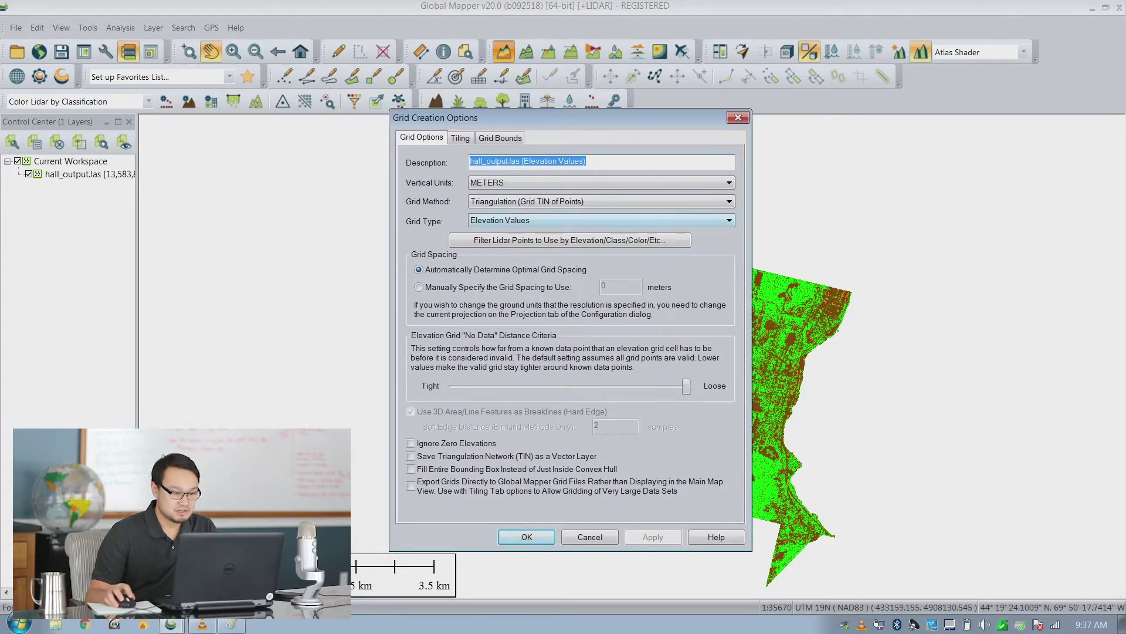
click(730, 220)
click(529, 304)
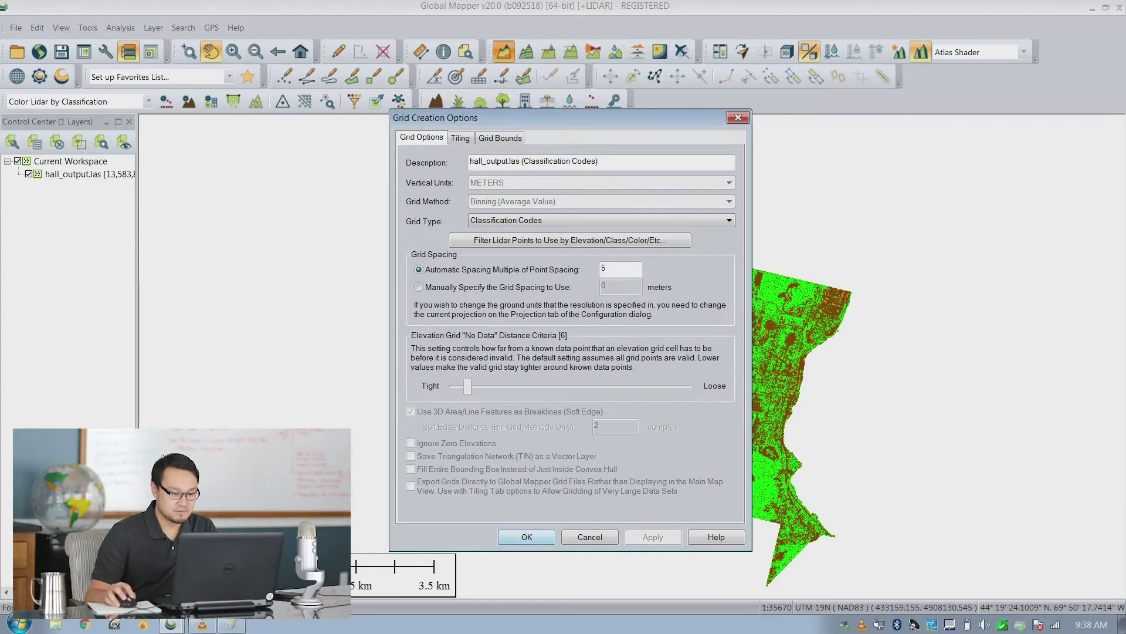
key(Return)
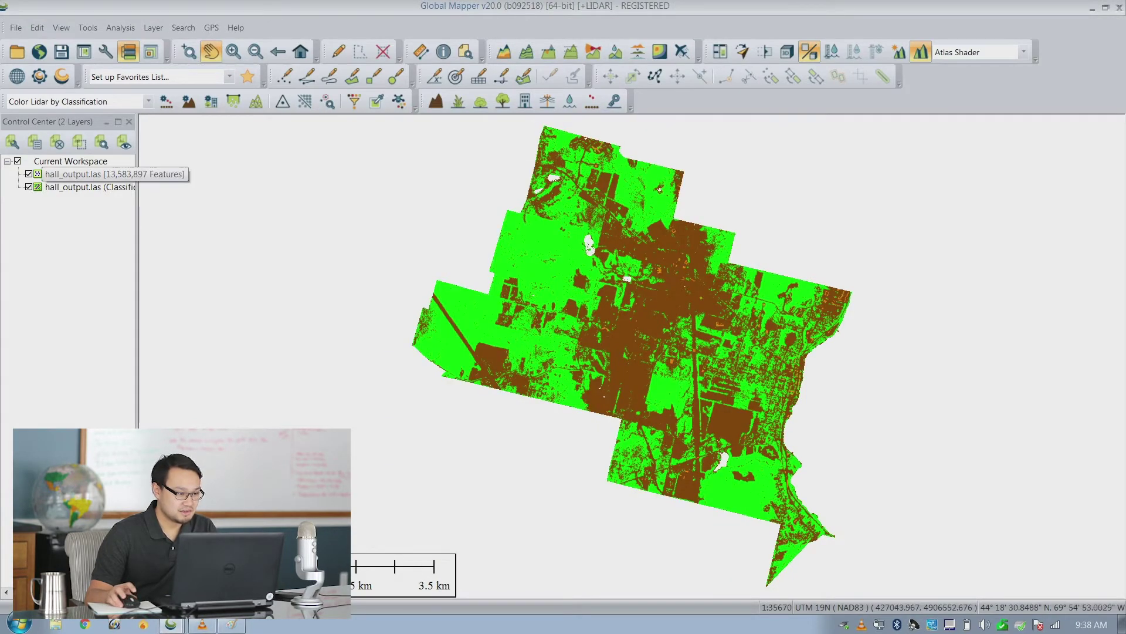
Step: Hide the hall_output.las point cloud and select the classification grid layer
click(29, 174)
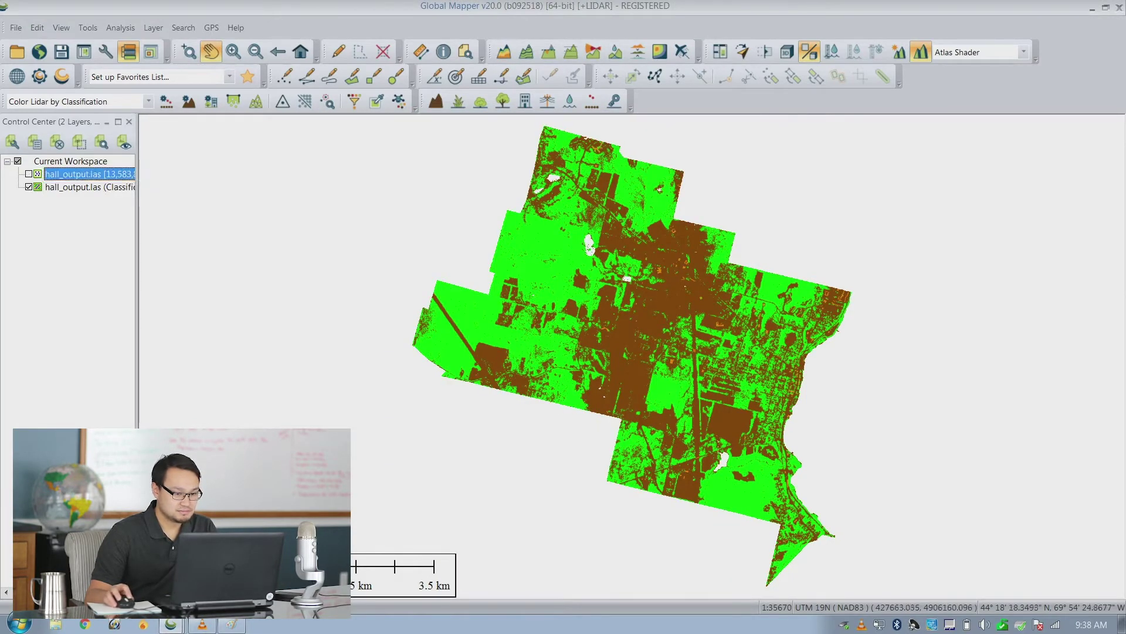
scroll(576, 256, up, 1)
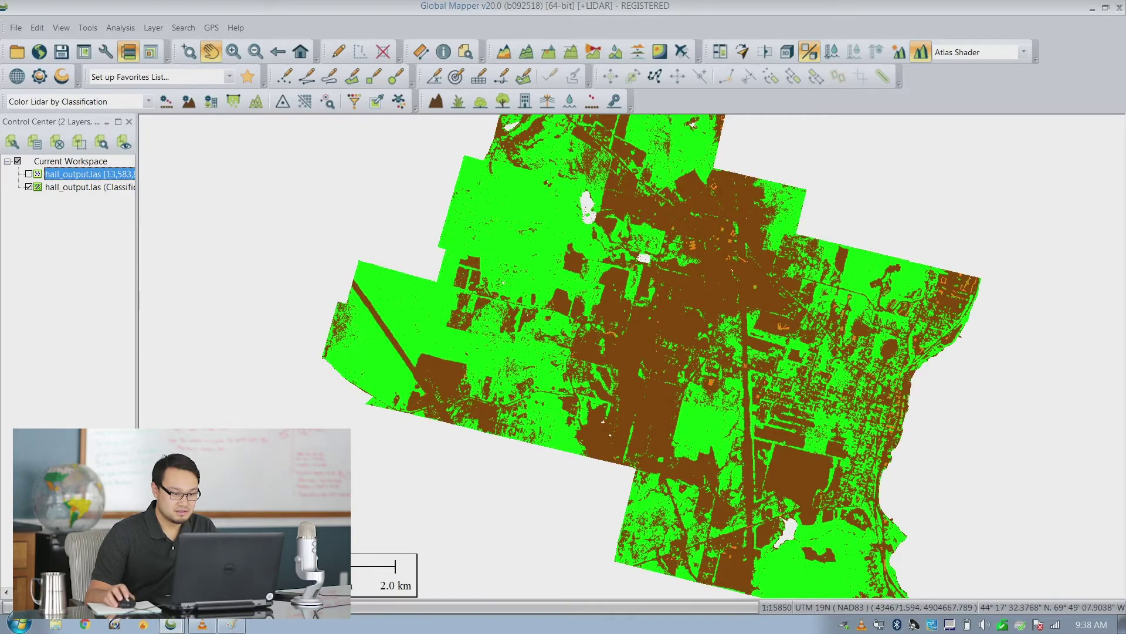
scroll(576, 256, up, 1)
scroll(576, 256, up, 1)
scroll(607, 133, up, 1)
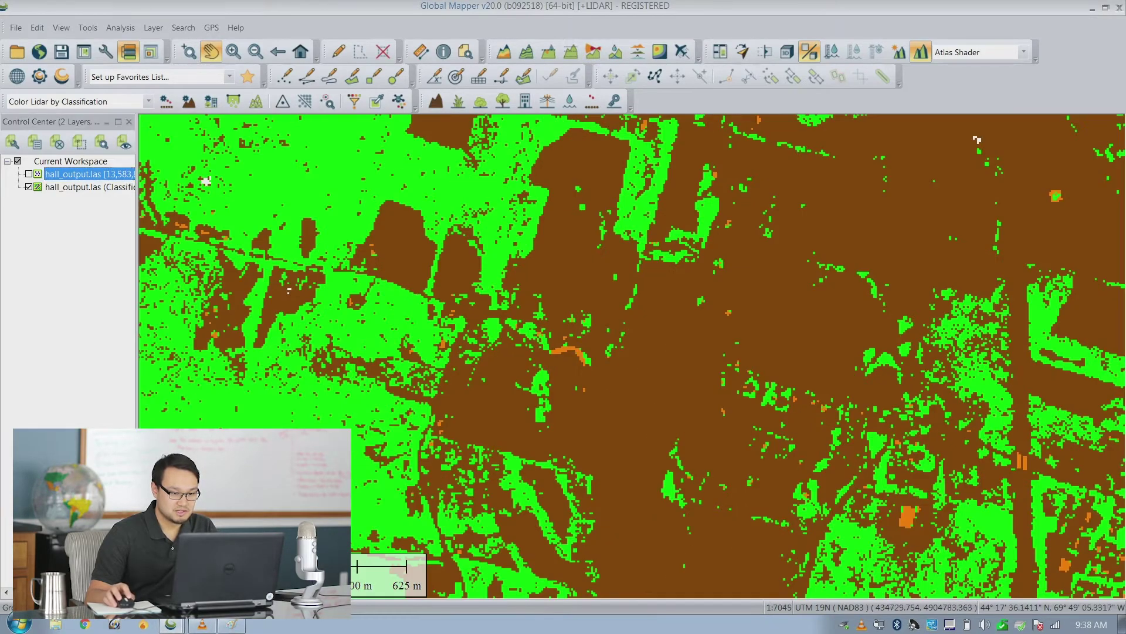
scroll(607, 132, up, 1)
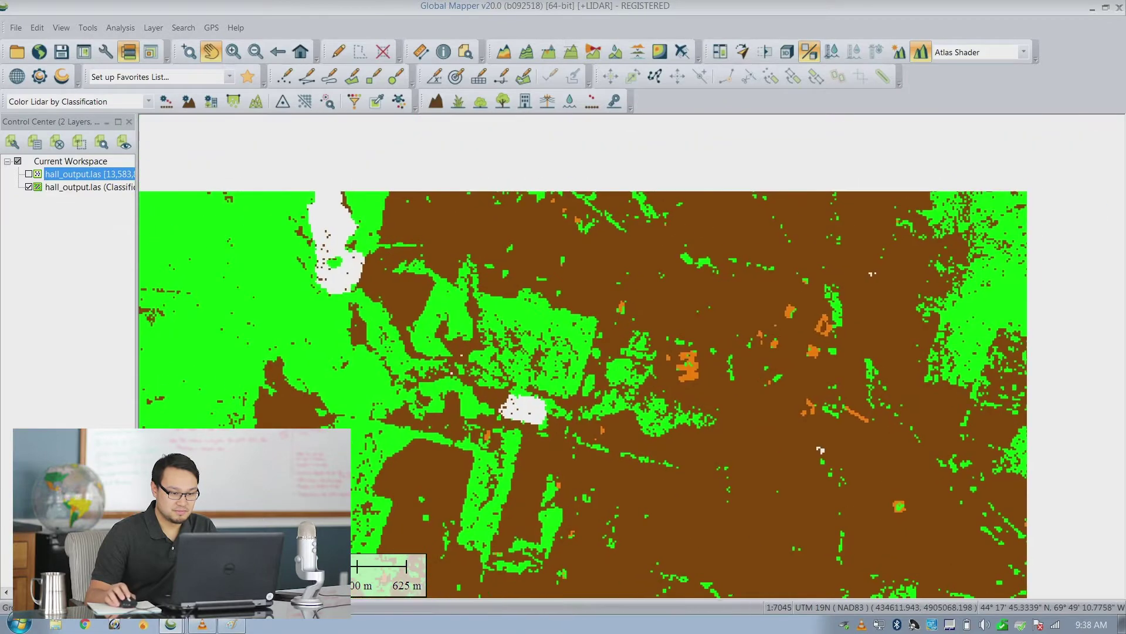
scroll(608, 349, up, 1)
scroll(608, 349, up, 1)
scroll(609, 349, up, 1)
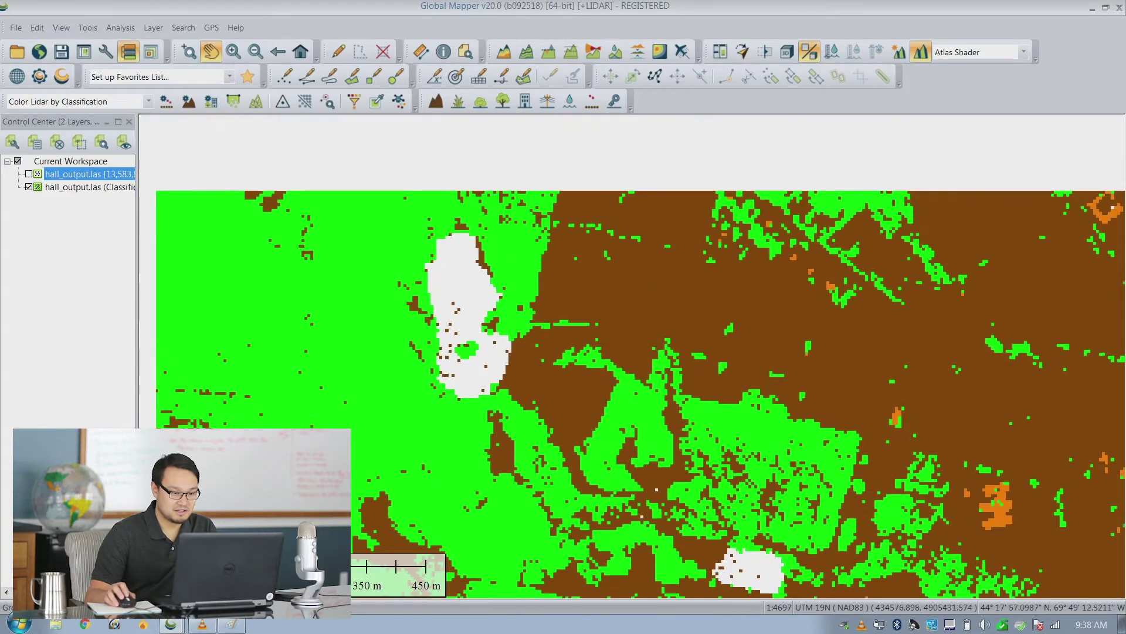
scroll(608, 350, up, 1)
scroll(608, 350, down, 3)
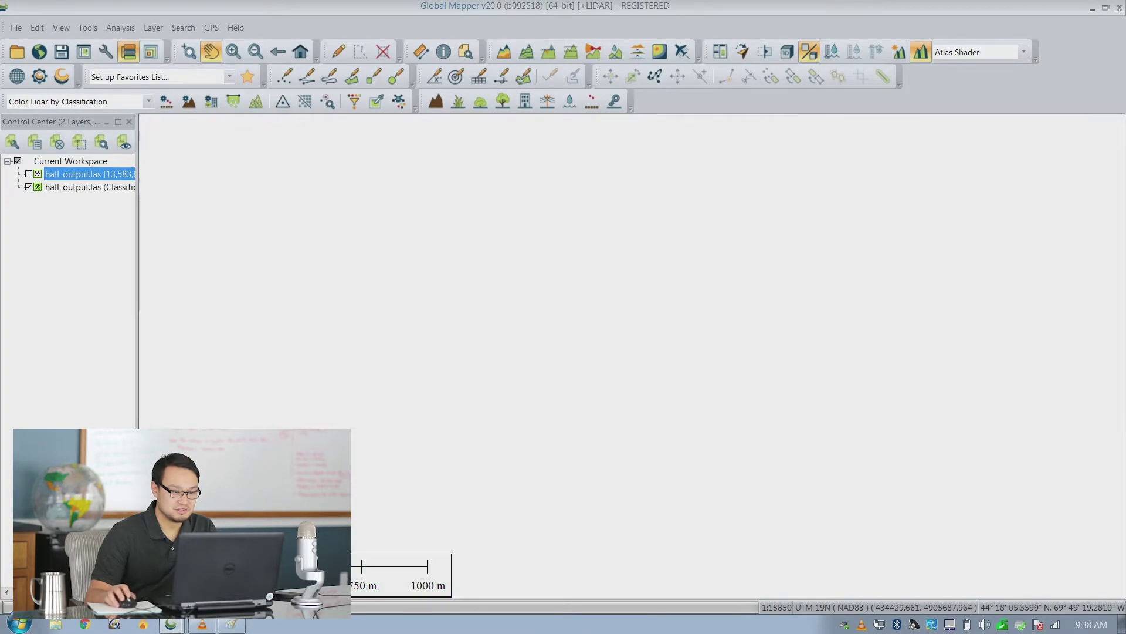
scroll(608, 349, down, 1)
scroll(491, 270, down, 1)
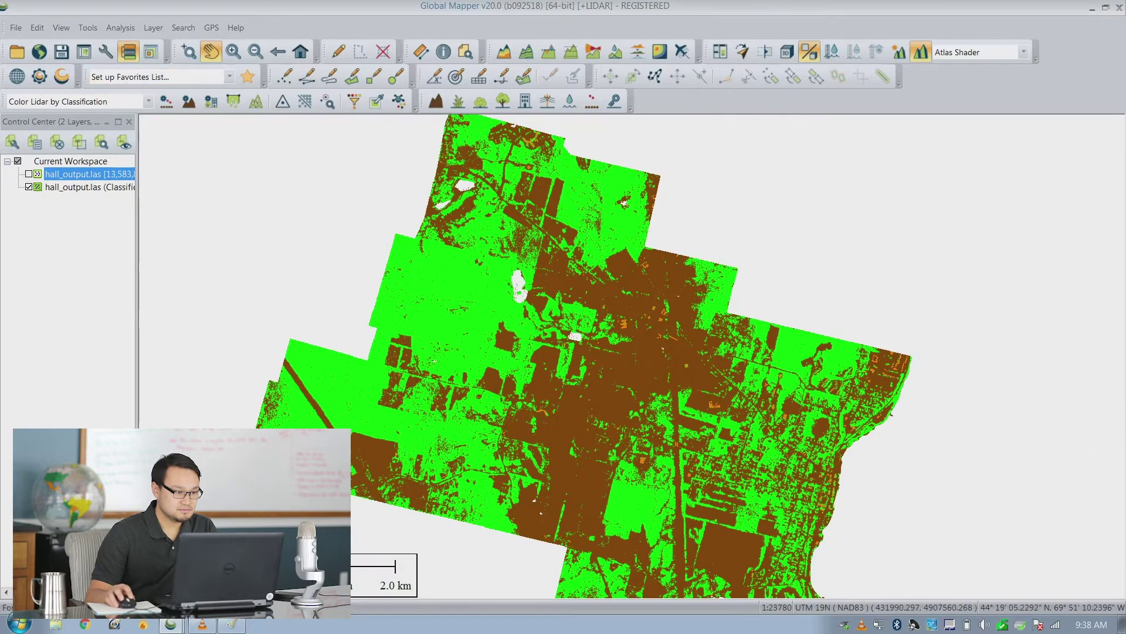
scroll(376, 100, down, 1)
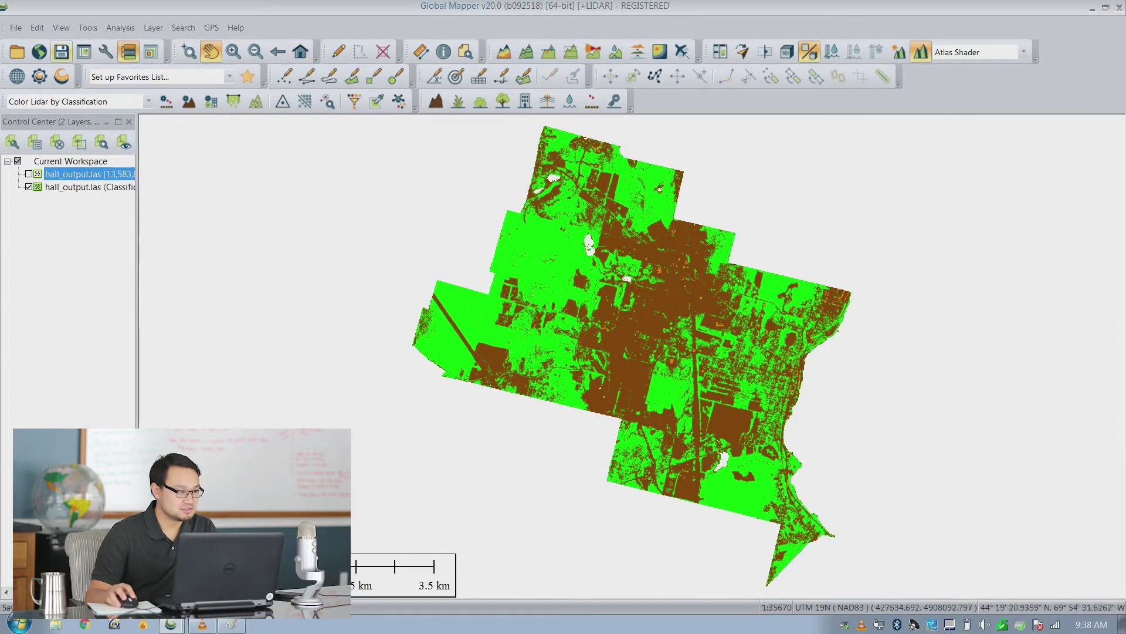
click(88, 187)
Step: Export the classification grid layer as a GeoTIFF, accepting the default export settings
right_click(88, 187)
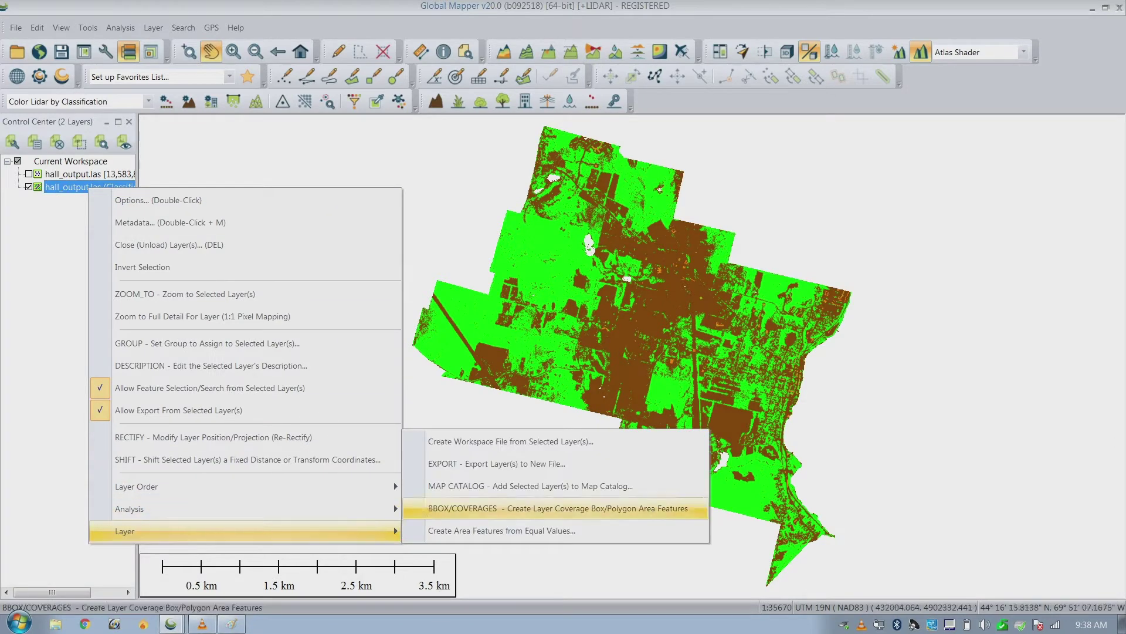
click(497, 463)
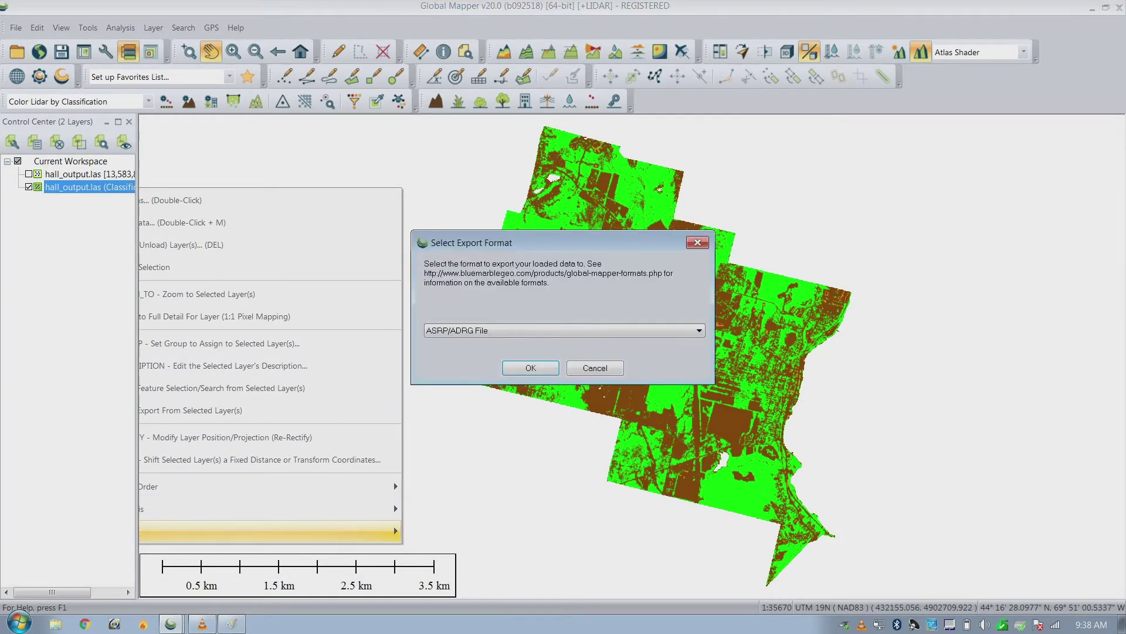
click(563, 330)
click(558, 427)
click(531, 368)
click(636, 399)
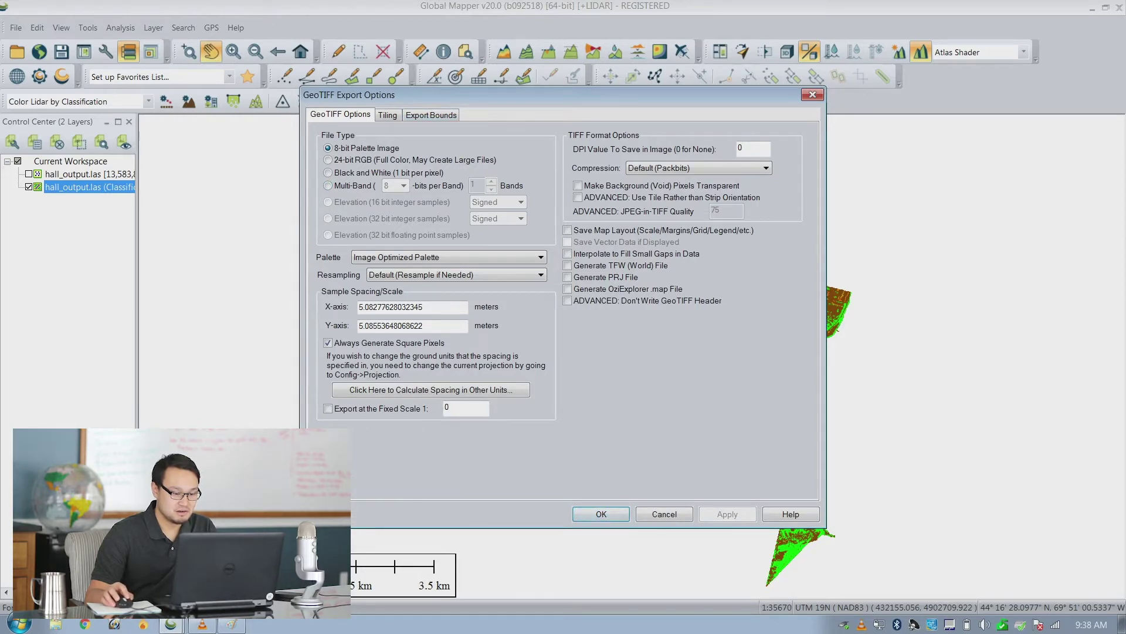
key(Return)
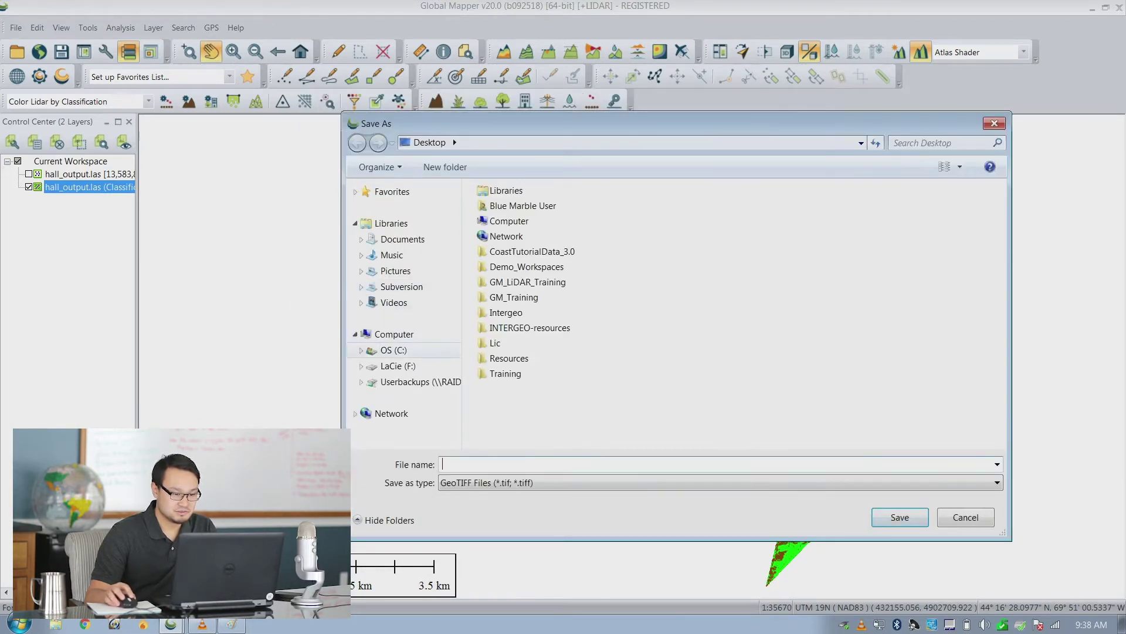
Step: Save the GeoTIFF as test.tif in C:\Temp
click(394, 349)
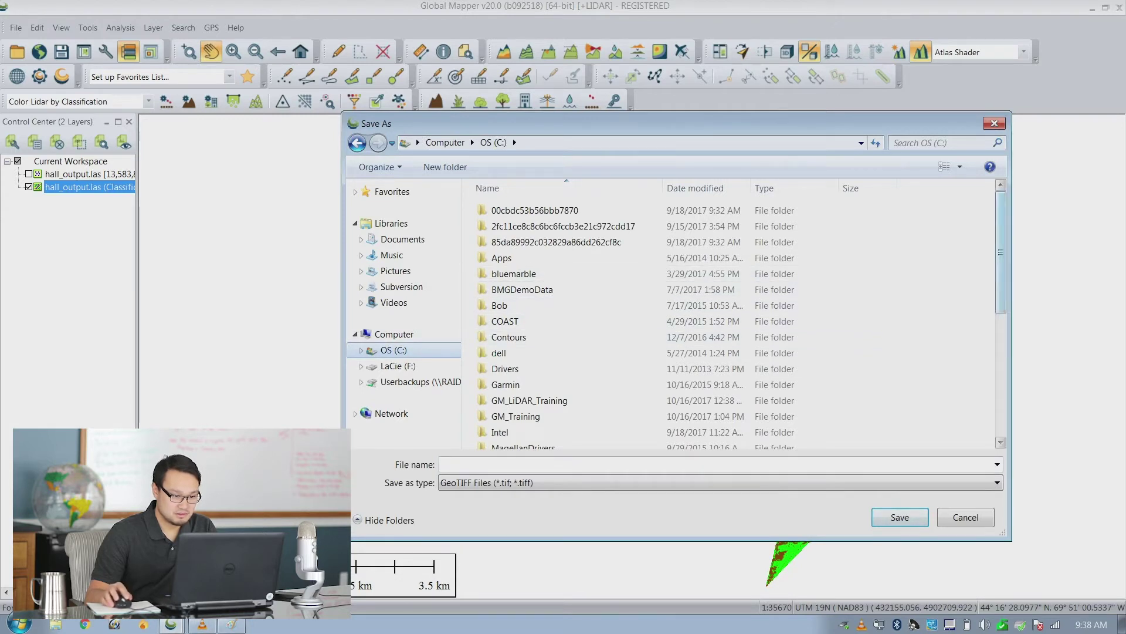
scroll(731, 326, down, 5)
double_click(505, 389)
text(test)
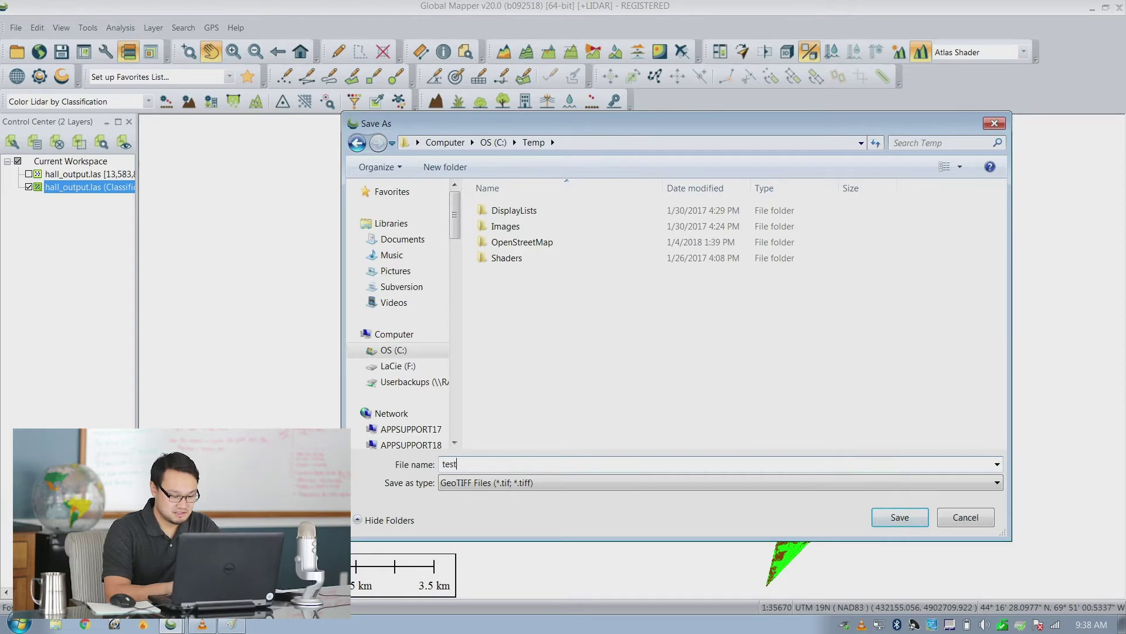
key(Return)
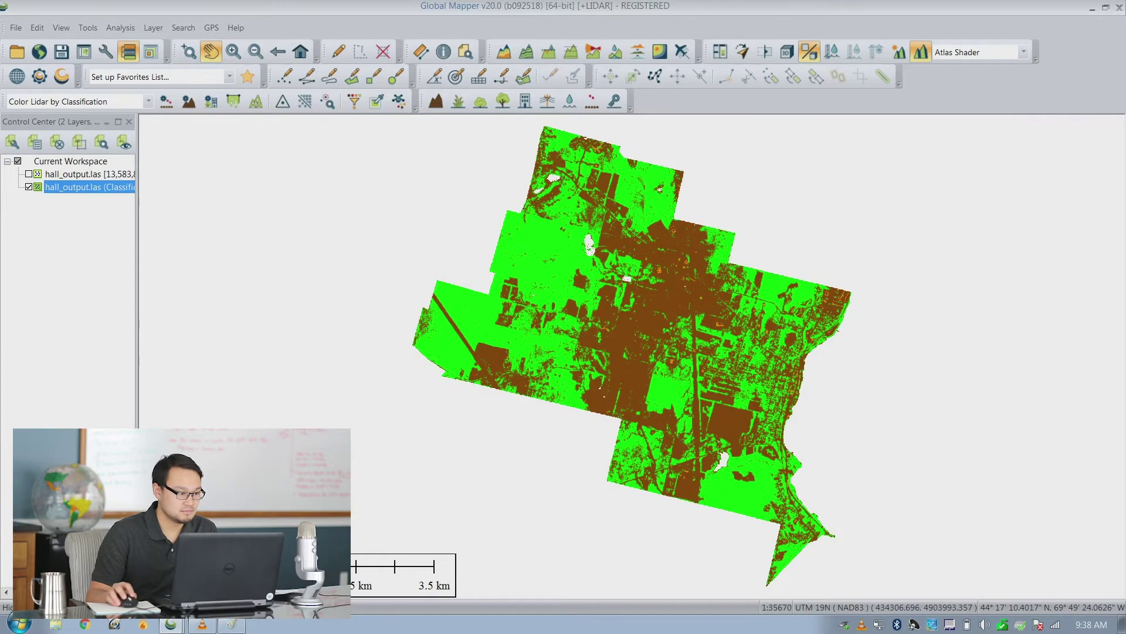
Step: Hide the hall_output.las layers and bring up the Open Data File(s) window
click(29, 186)
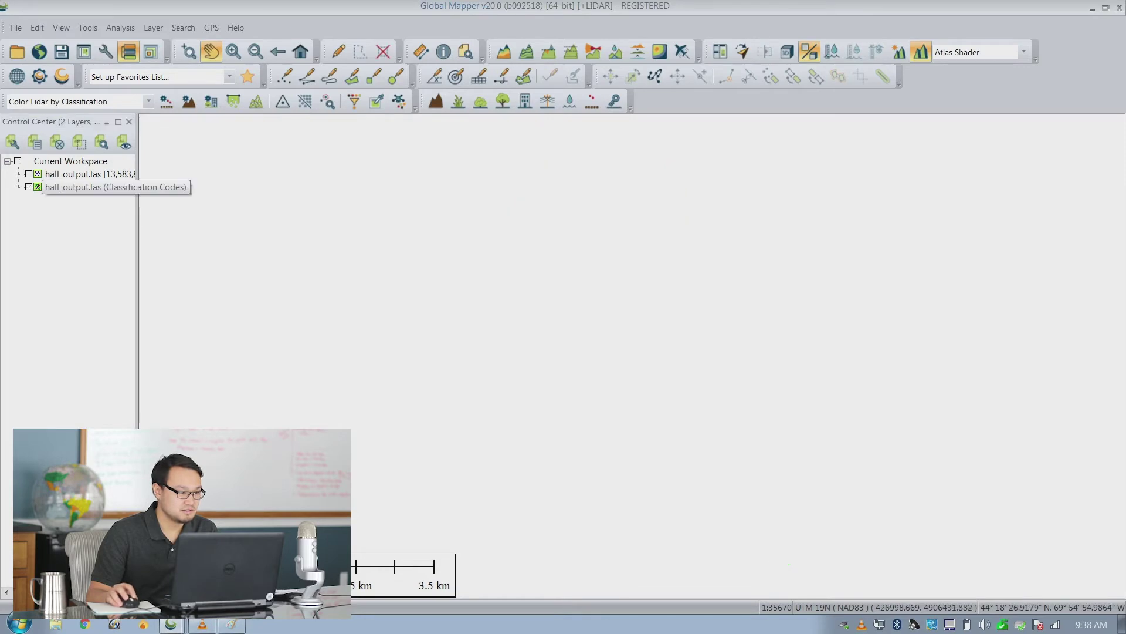
click(89, 186)
click(16, 27)
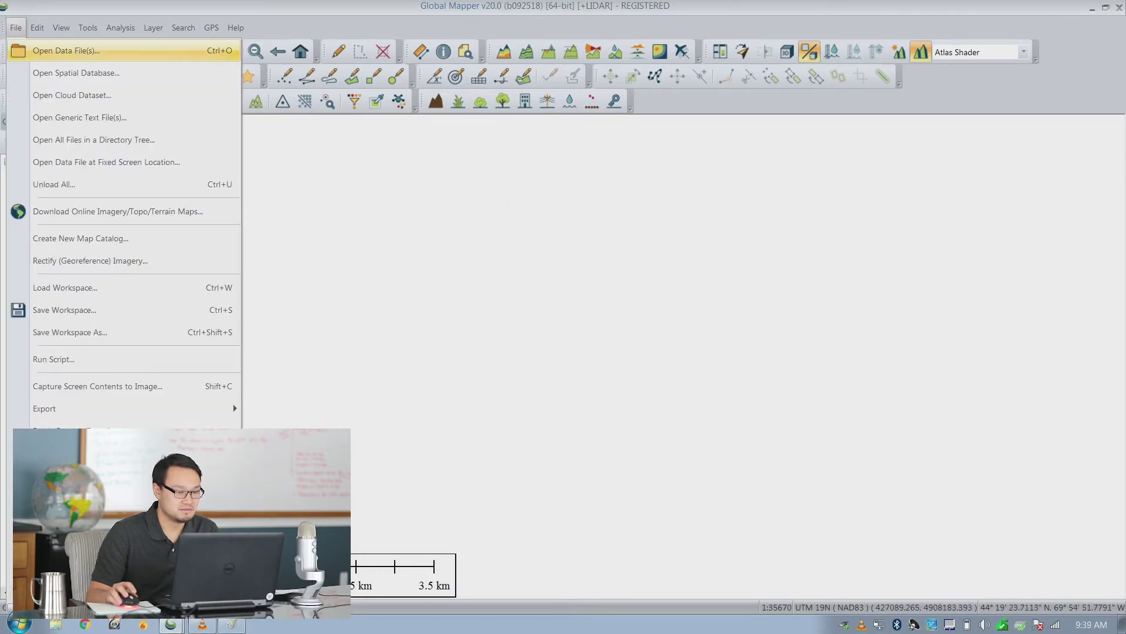
click(53, 48)
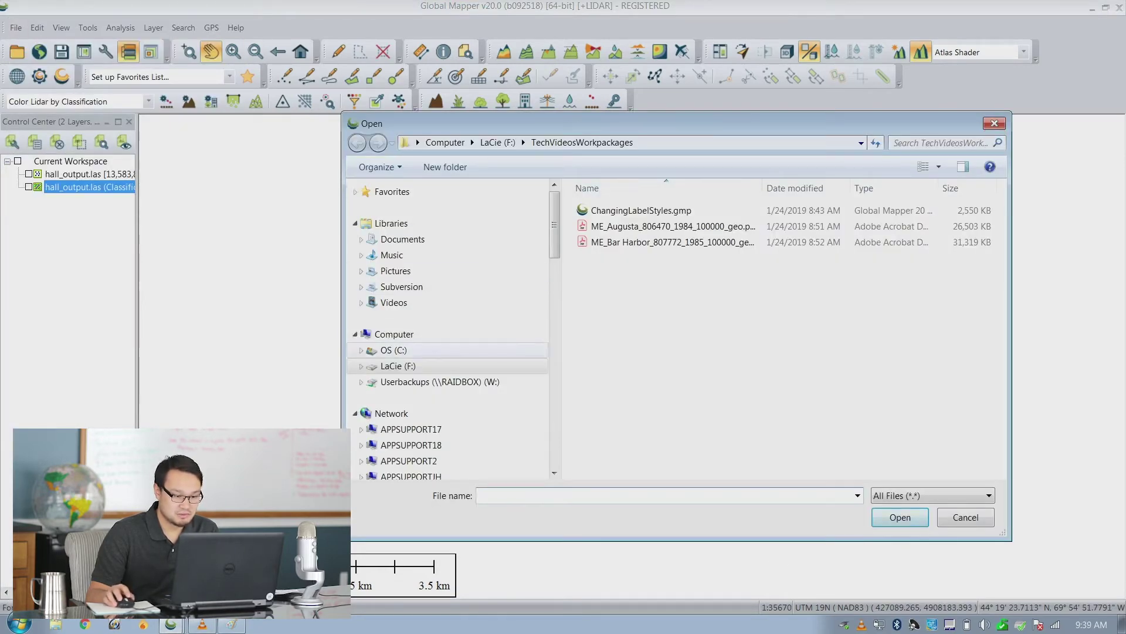
Step: Load test.tif from C:\Temp into the map and pan to inspect it
click(394, 350)
scroll(449, 352, down, 5)
scroll(616, 347, down, 5)
scroll(616, 348, down, 2)
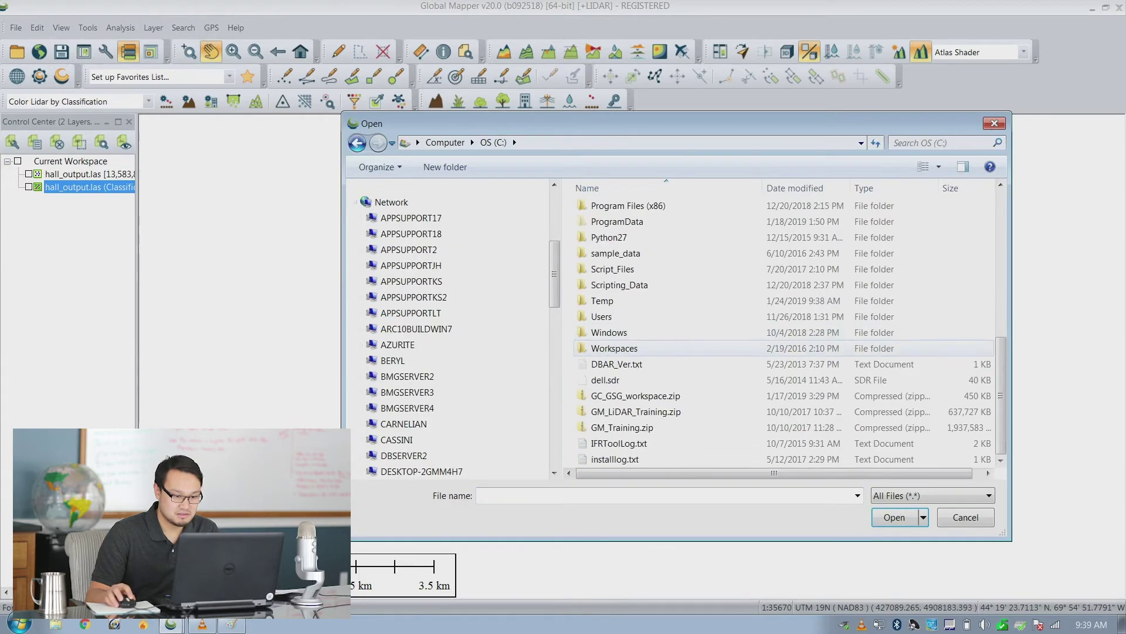
double_click(602, 290)
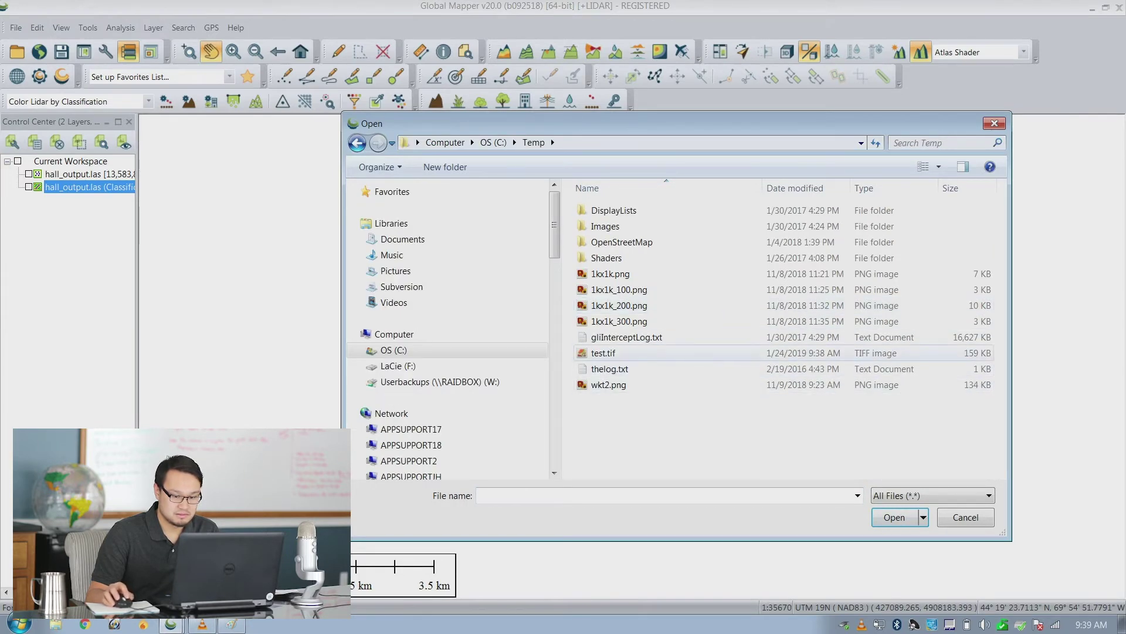
click(604, 353)
double_click(604, 353)
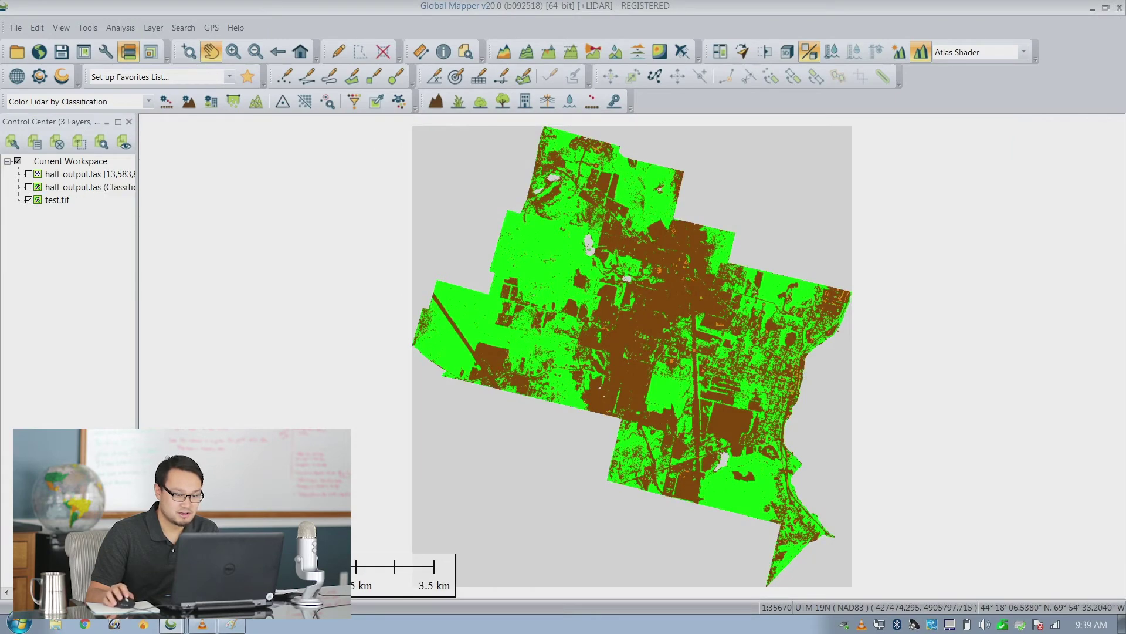
scroll(625, 353, up, 2)
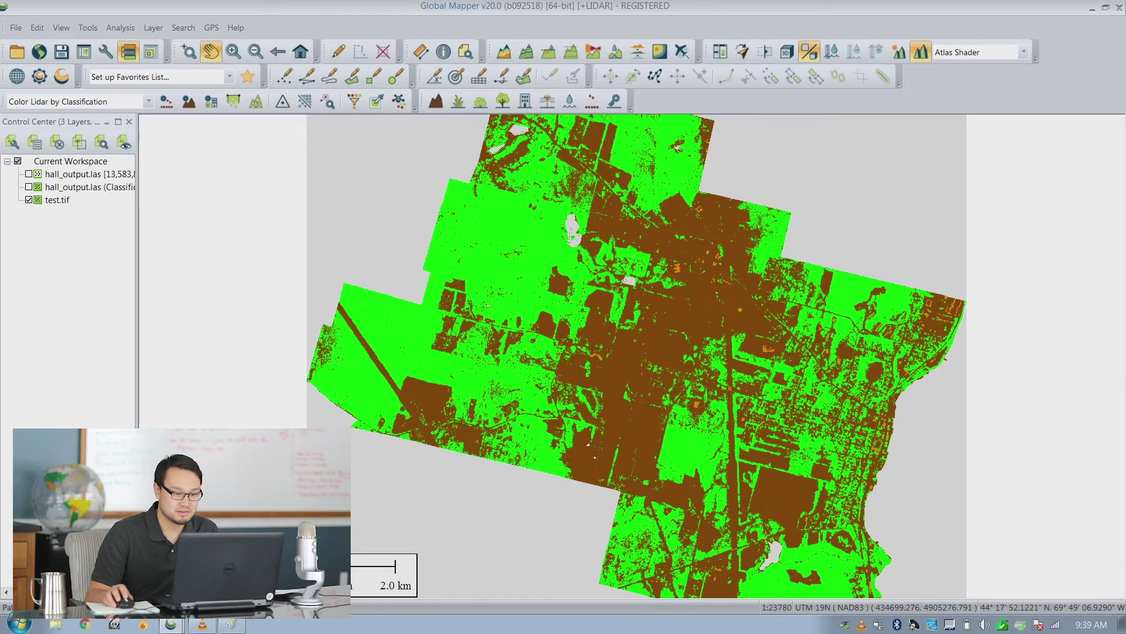
drag(626, 352, 579, 368)
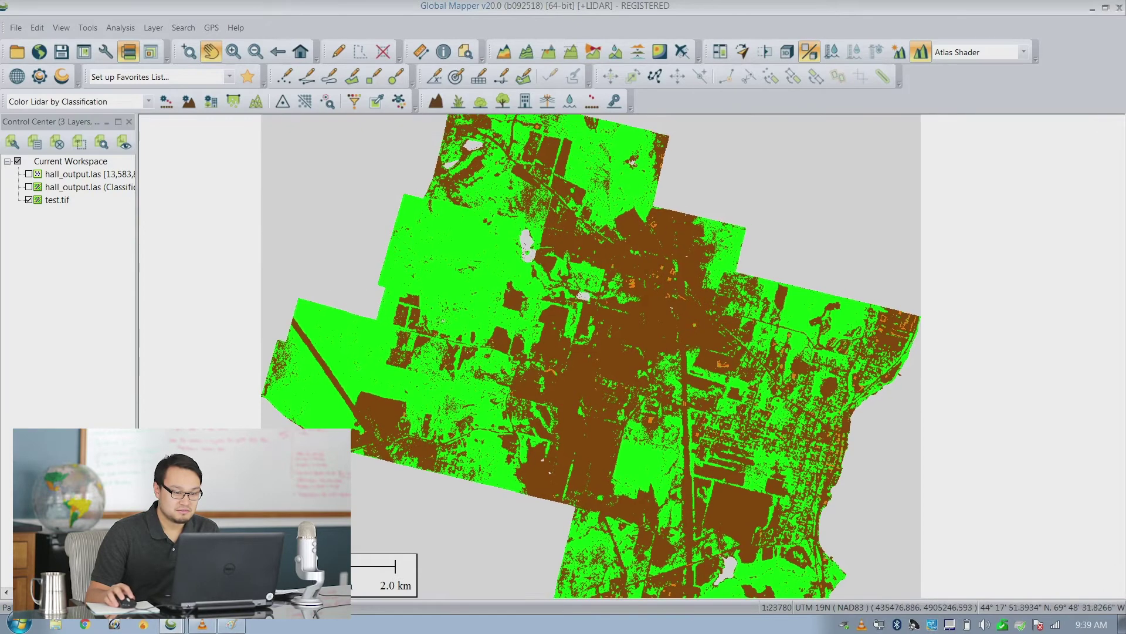
scroll(625, 352, down, 2)
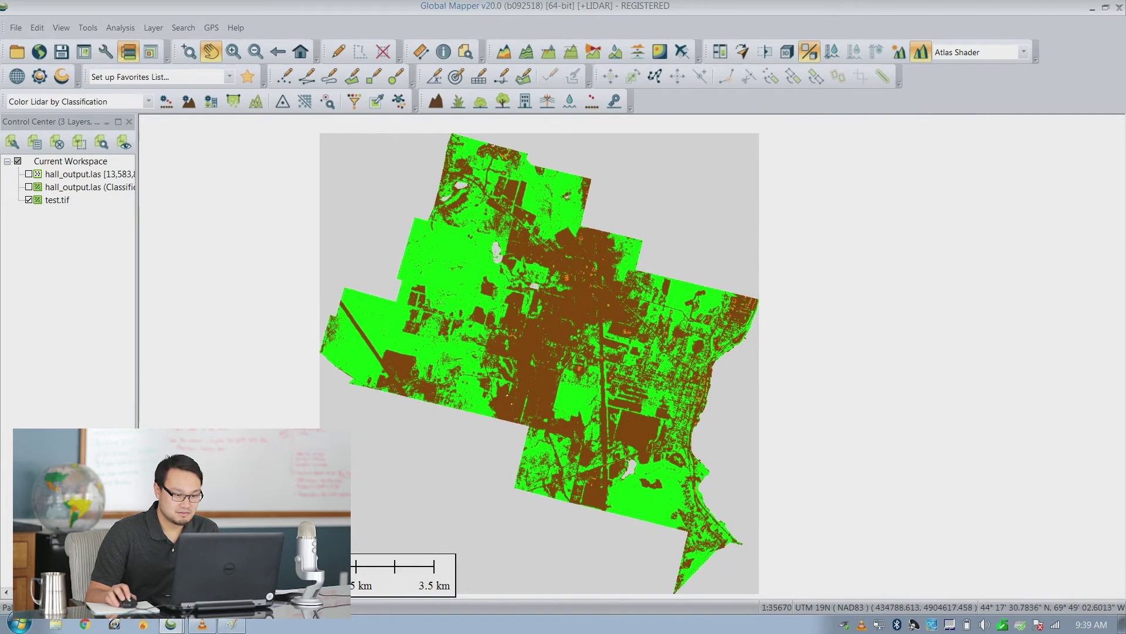
scroll(599, 326, up, 2)
scroll(567, 334, down, 2)
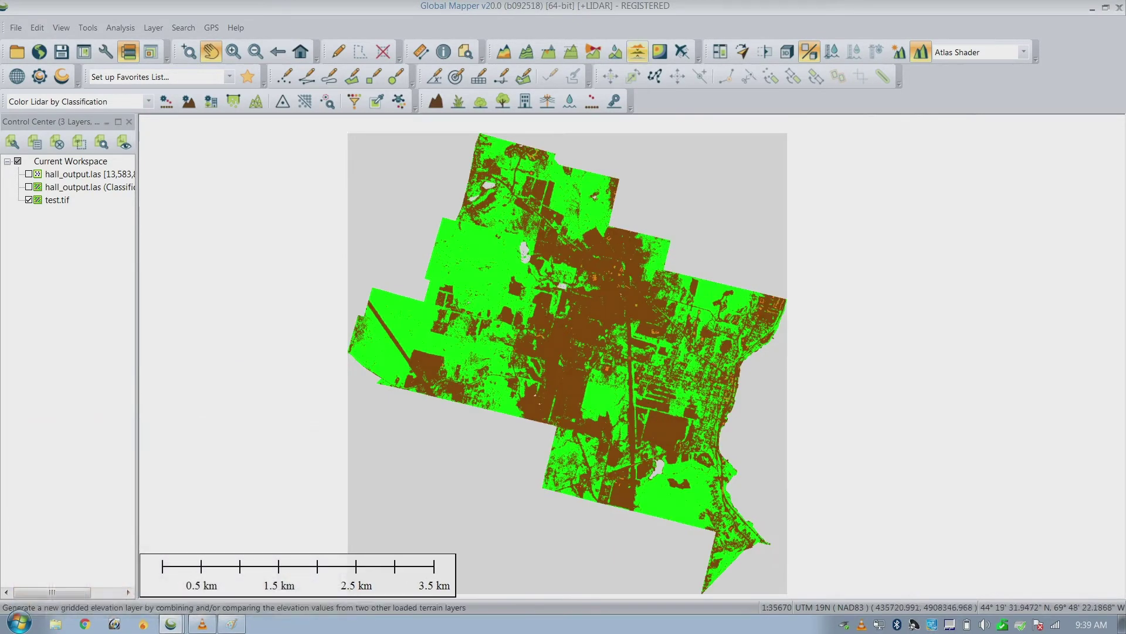